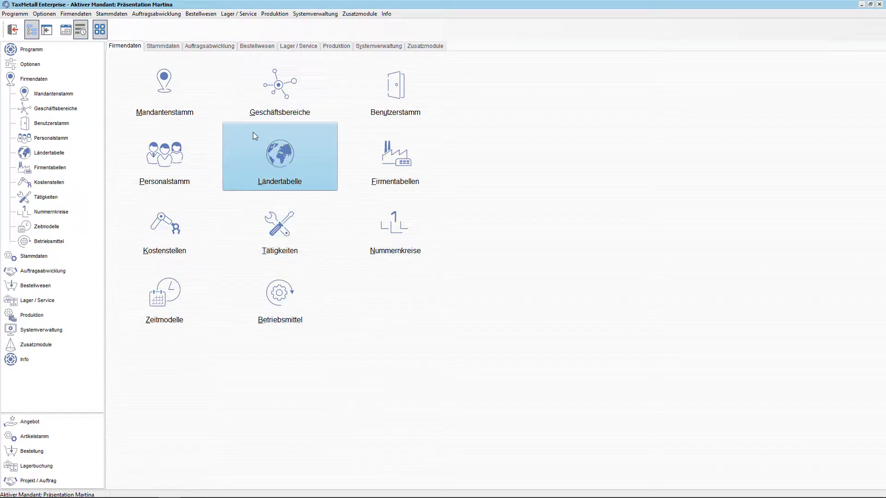
- Open the project/order records in the order processing area and start a new order
{"action": "left_click", "coordinate": [218, 49]}
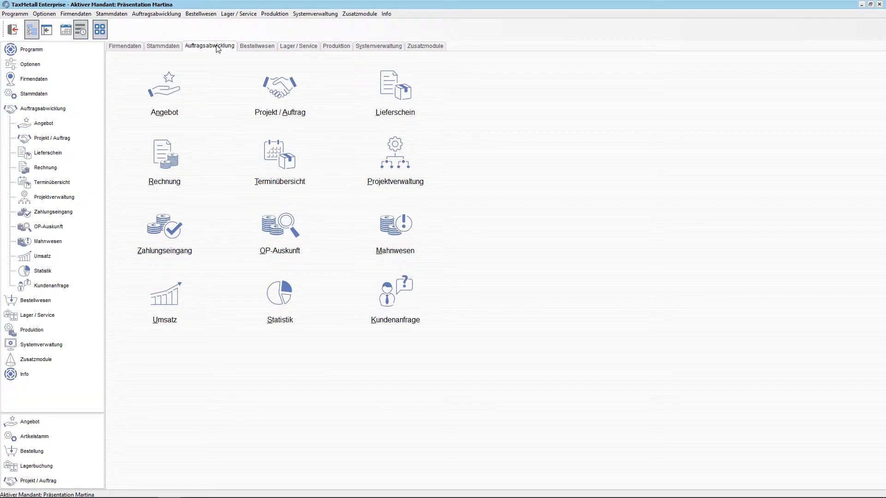
{"action": "left_click", "coordinate": [281, 106]}
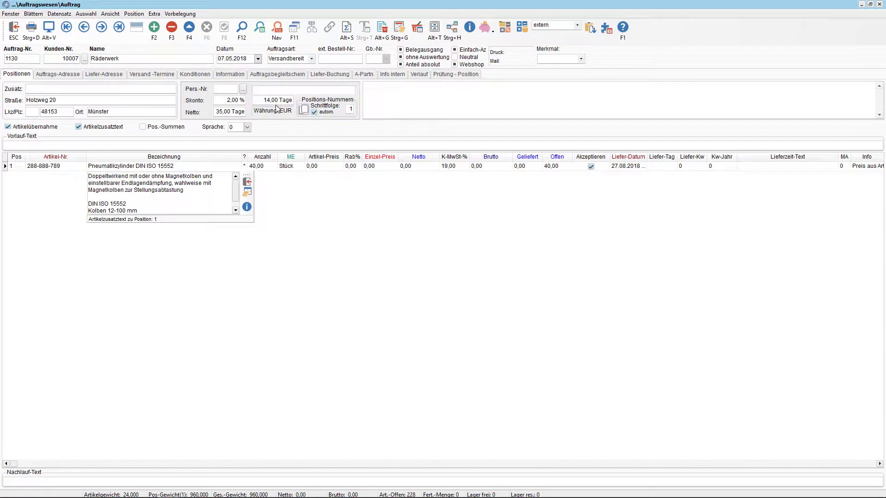
{"action": "left_click", "coordinate": [153, 29]}
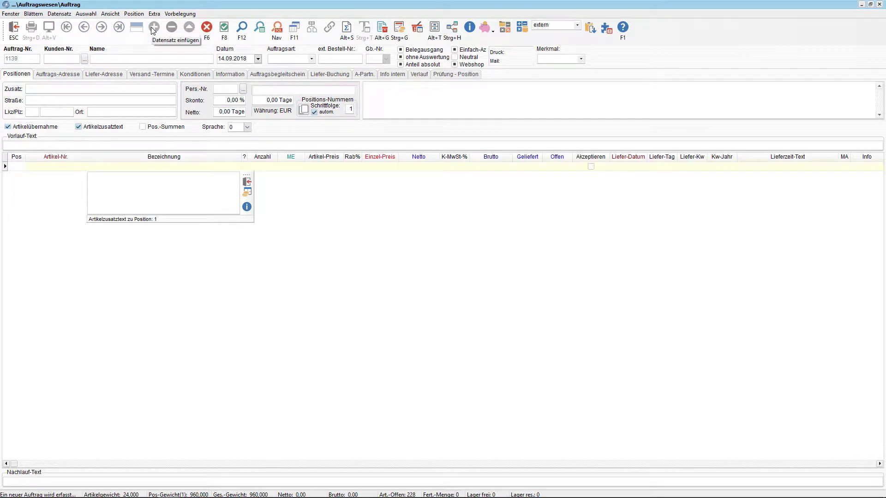
- Assign the customer ULO-Werk Moritz Ullmann GmbH & Co. KG to the new order from the customer search
{"action": "left_click", "coordinate": [84, 59]}
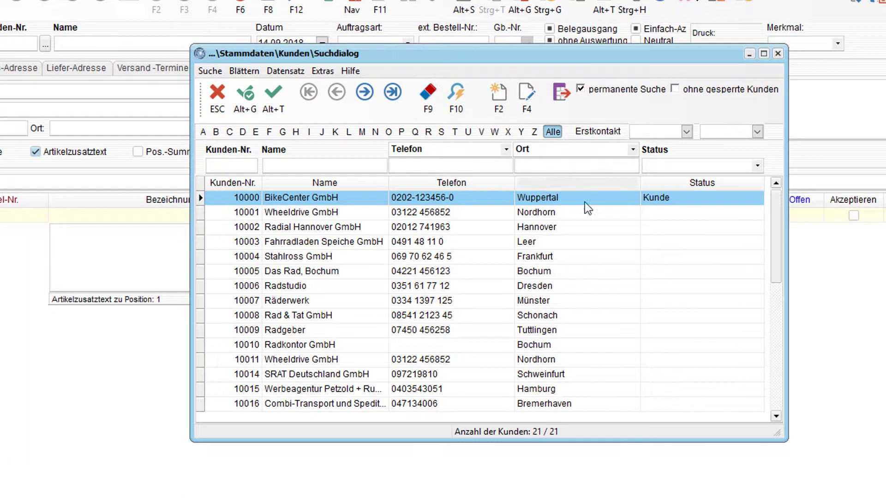
{"action": "left_click_drag", "start_coordinate": [775, 228], "coordinate": [775, 336]}
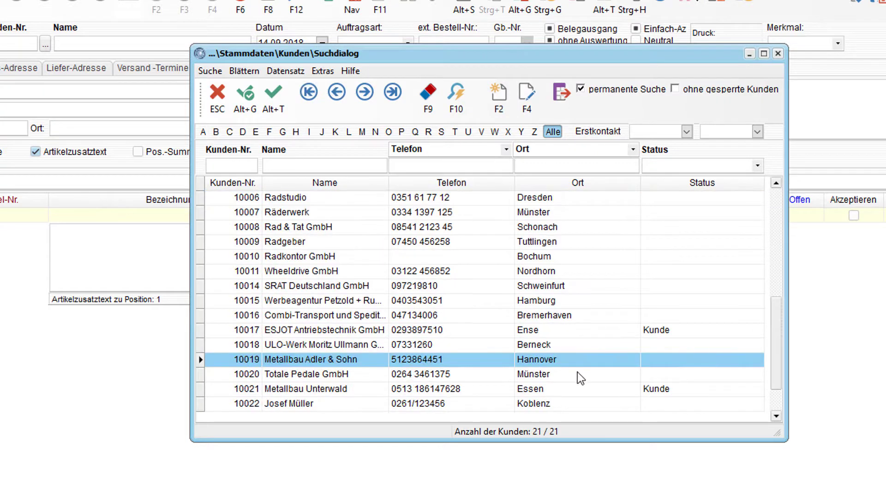
{"action": "left_click", "coordinate": [357, 346]}
{"action": "double_click", "coordinate": [356, 345]}
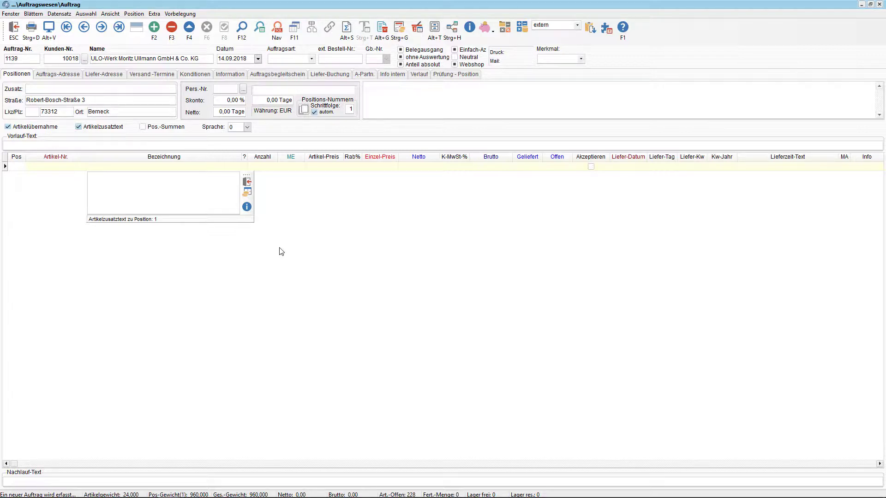
- Check the order's delivery address and view the available order categories without changing the selection
{"action": "left_click", "coordinate": [112, 80]}
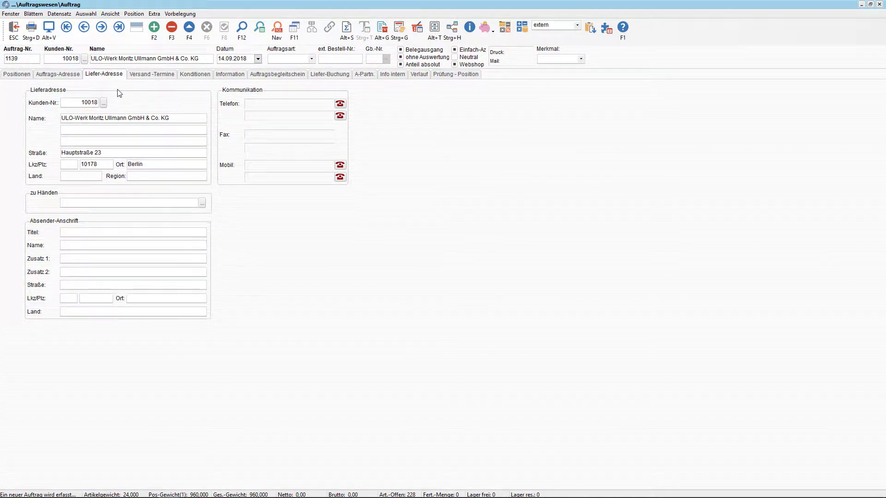
{"action": "left_click", "coordinate": [27, 76]}
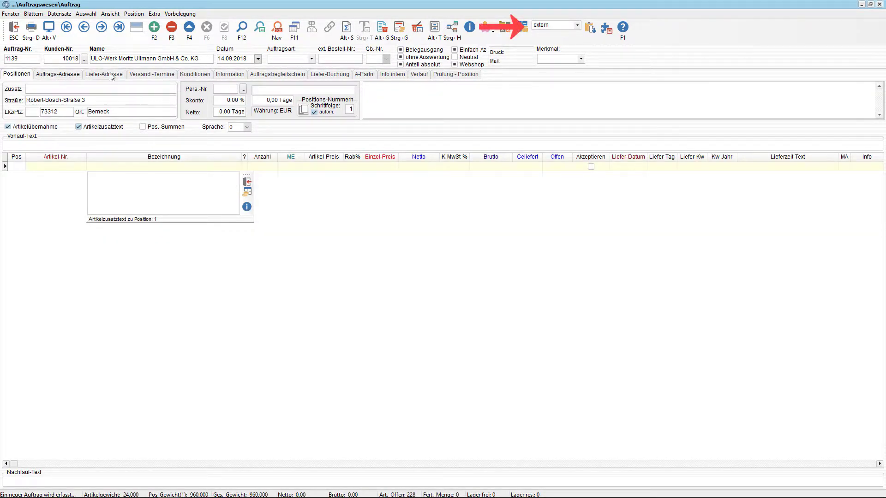
{"action": "left_click", "coordinate": [577, 26]}
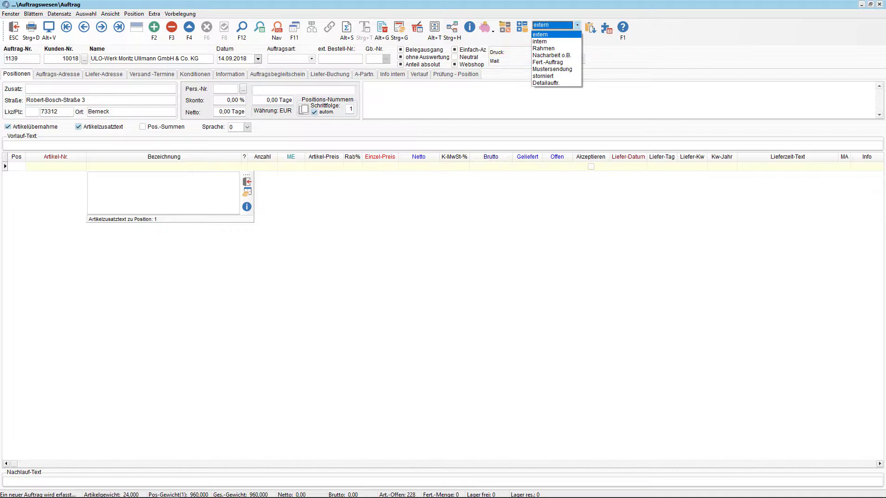
{"action": "left_click", "coordinate": [576, 25]}
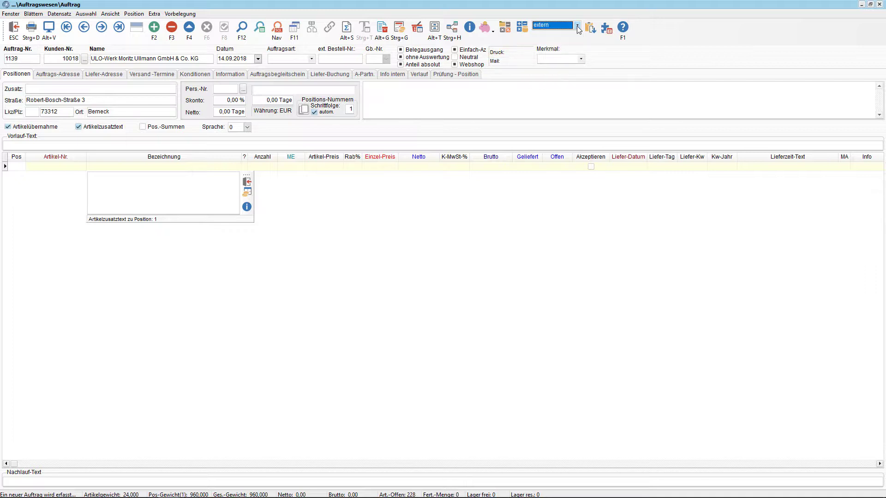
- Set the order's business area to 1 (Elektronik) and review the assigned clerks in the order address details
{"action": "left_click", "coordinate": [387, 59]}
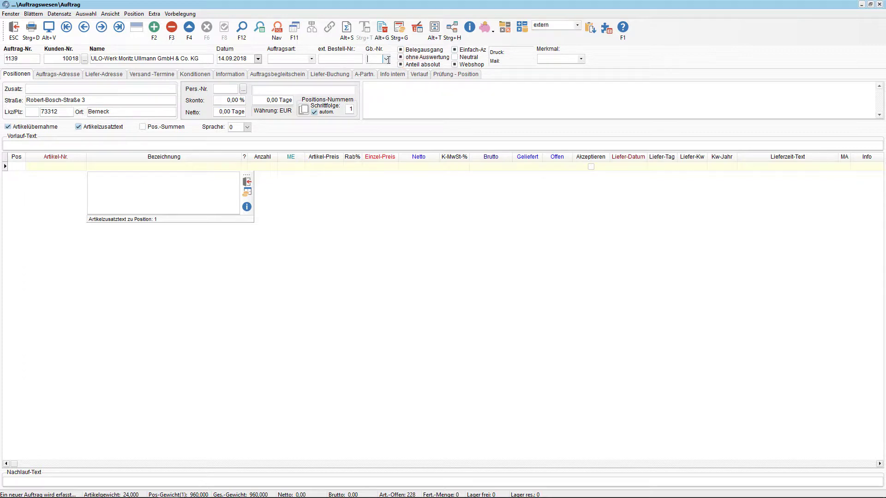
{"action": "left_click", "coordinate": [387, 59]}
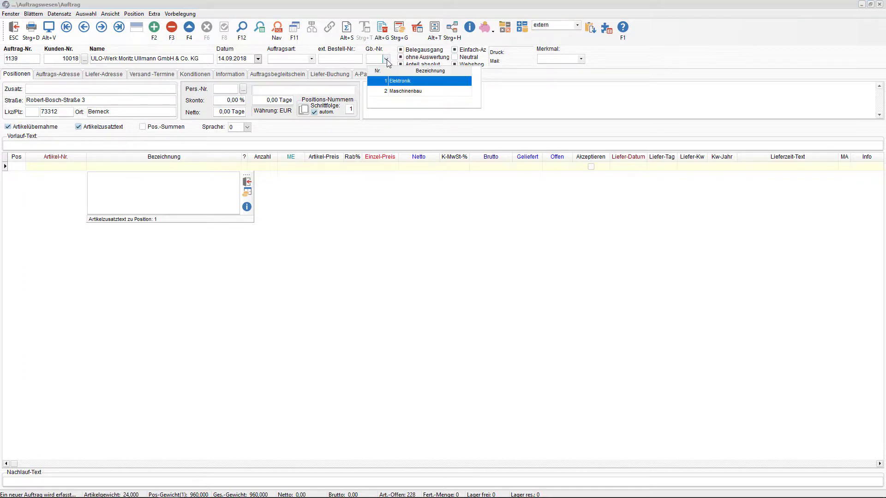
{"action": "left_click", "coordinate": [403, 82]}
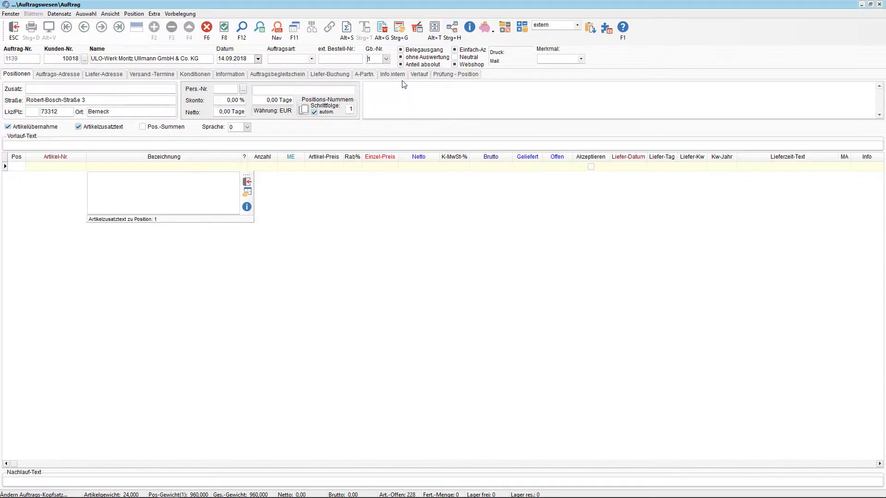
{"action": "left_click", "coordinate": [67, 77]}
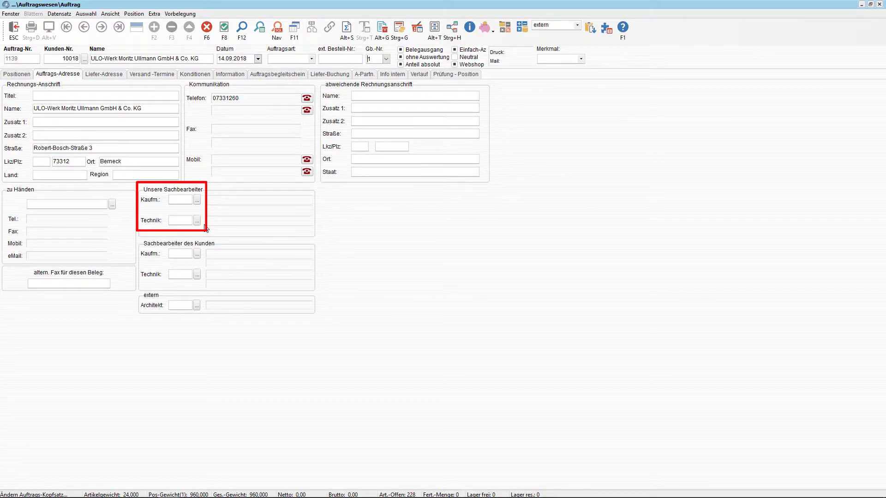
{"action": "left_click", "coordinate": [27, 76]}
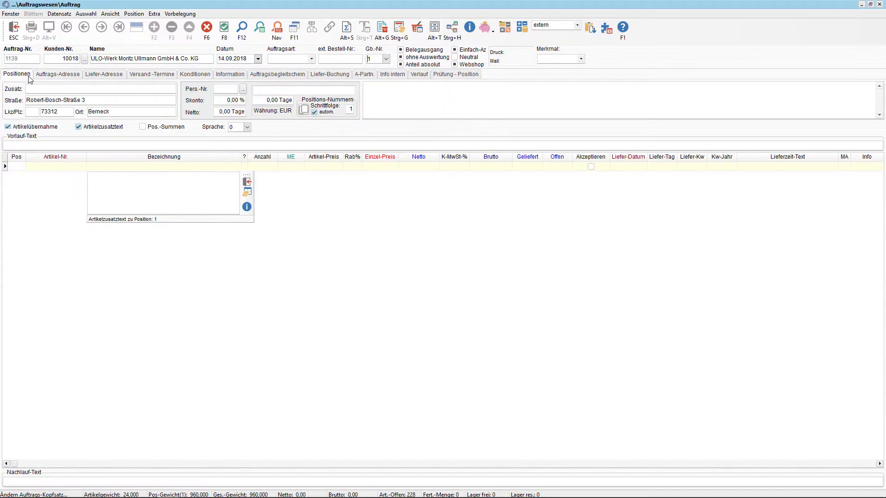
- Add article JDK25340 (JDK Office Drucker 2-5340) as the first order position by searching for "JDK"
{"action": "left_click", "coordinate": [62, 166]}
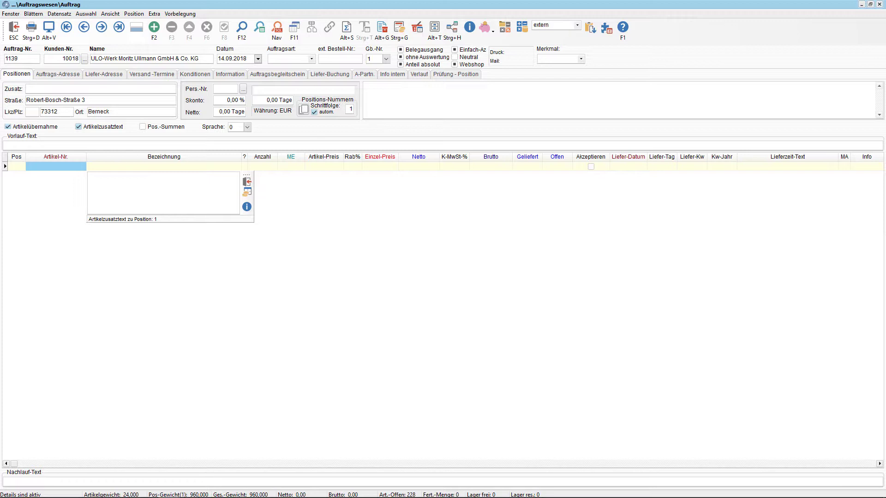
{"action": "key", "text": "F12"}
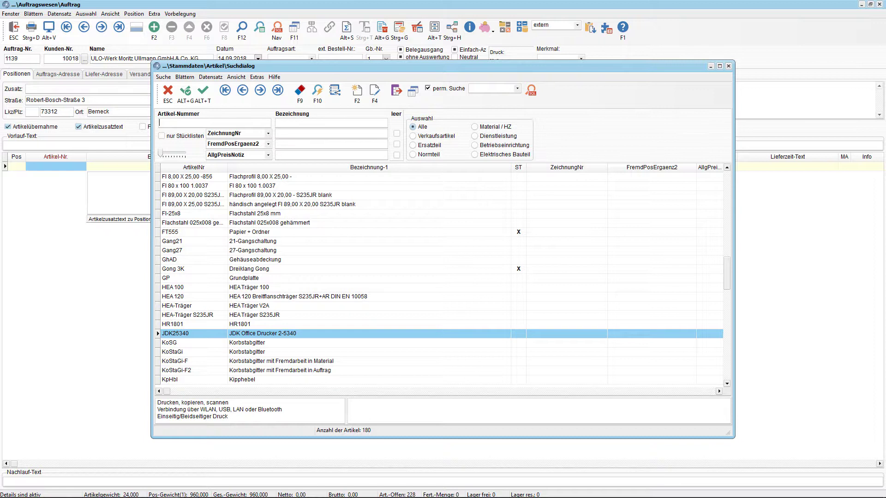
{"action": "key", "text": "Escape"}
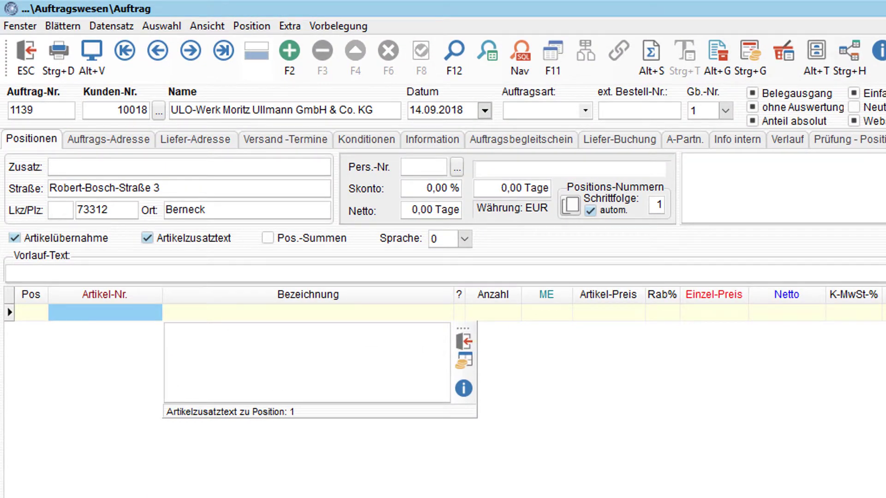
{"action": "type", "text": "JDK"}
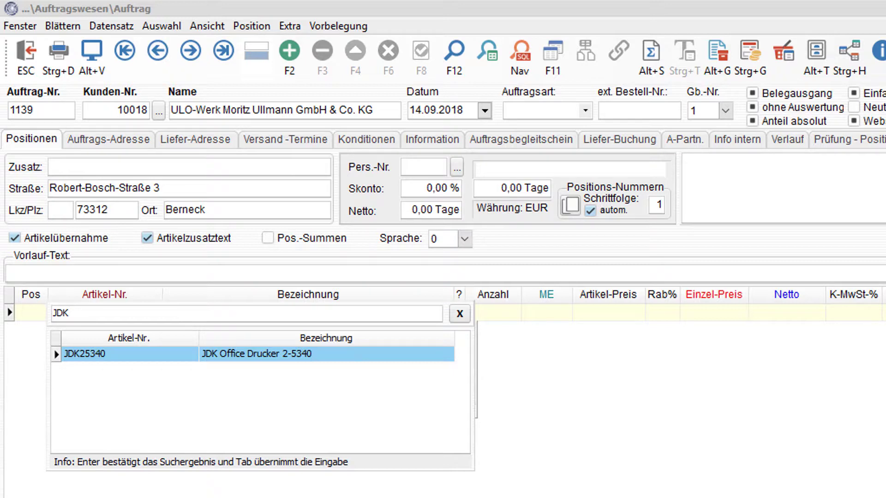
{"action": "key", "text": "Return"}
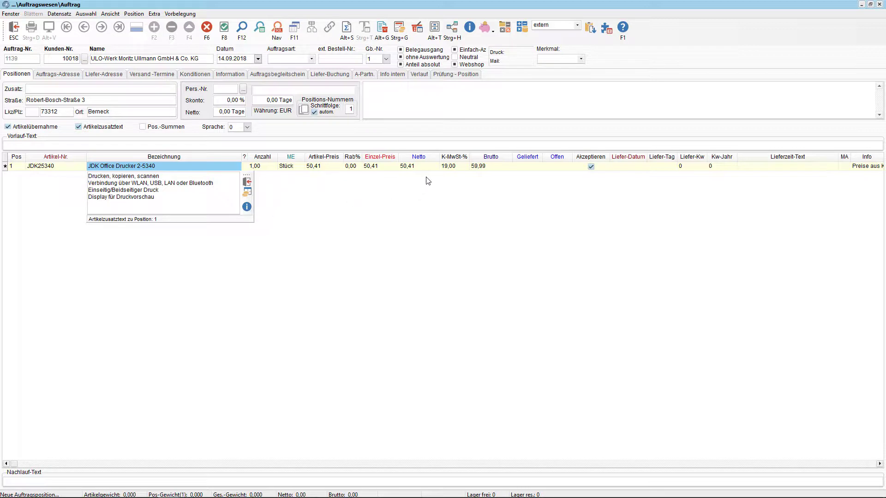
- Set the printer position's delivery date to 21.09.2018 and save the position
{"action": "double_click", "coordinate": [625, 169]}
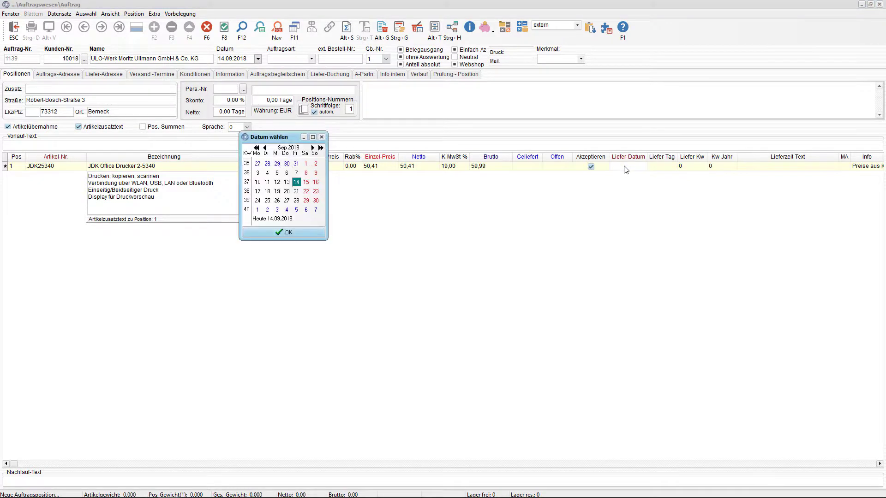
{"action": "left_click", "coordinate": [297, 191]}
{"action": "left_click", "coordinate": [285, 232]}
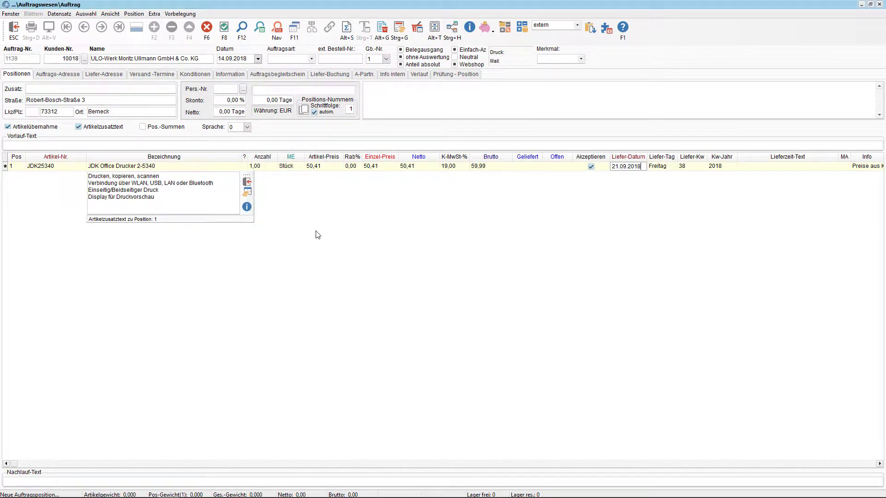
{"action": "left_click", "coordinate": [225, 37]}
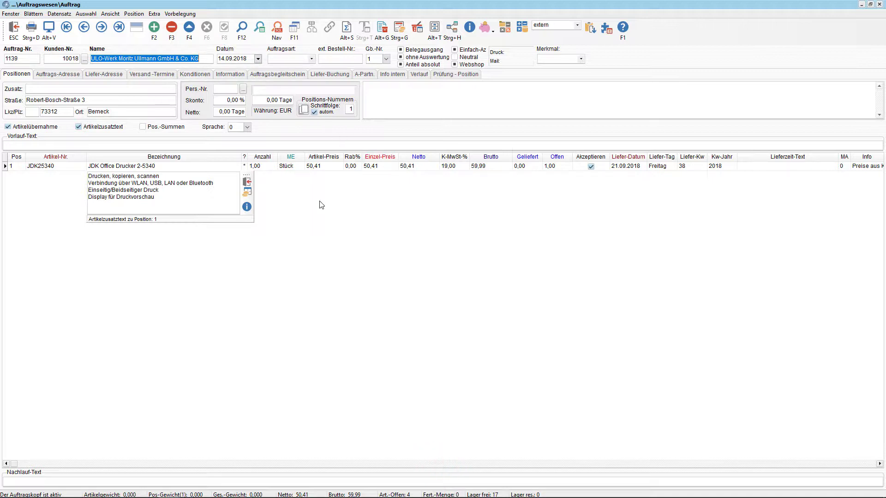
- Manually reserve stock for the JDK Office Drucker position and confirm the reservation
{"action": "right_click", "coordinate": [211, 167]}
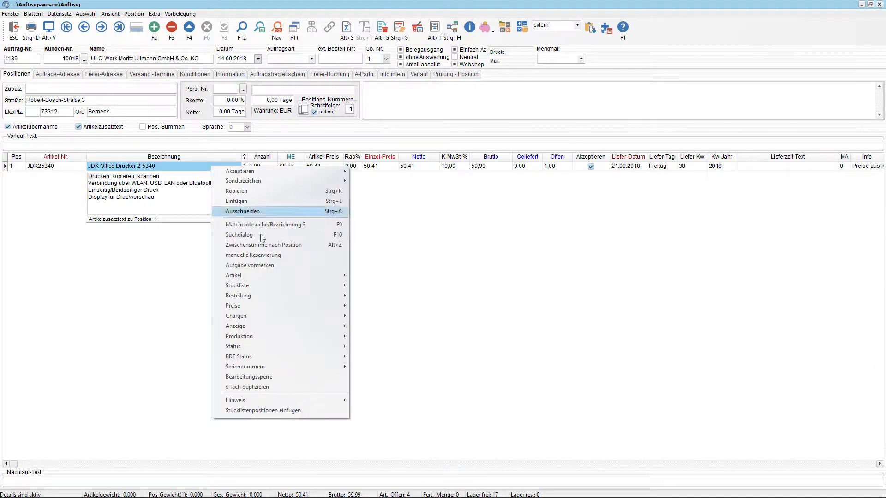
{"action": "left_click", "coordinate": [273, 255]}
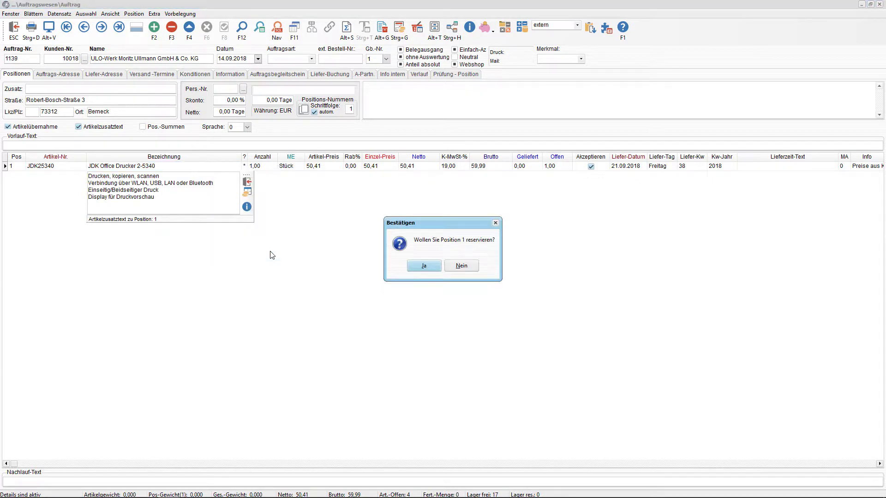
{"action": "left_click", "coordinate": [413, 265]}
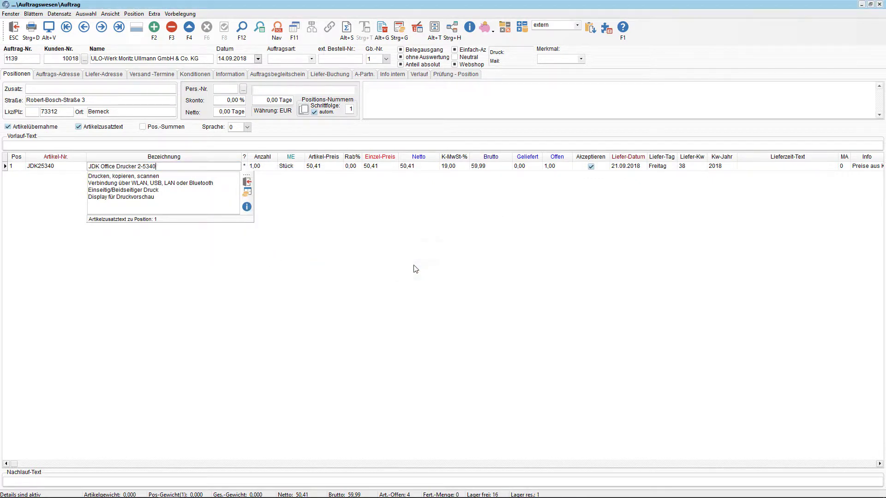
- Preview the order confirmation and view the print and mail options for the order
{"action": "left_click", "coordinate": [54, 39]}
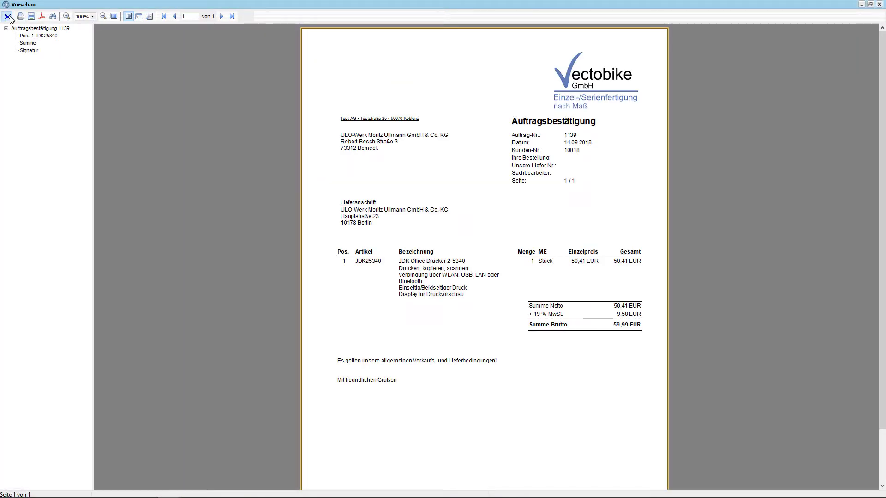
{"action": "left_click", "coordinate": [9, 17]}
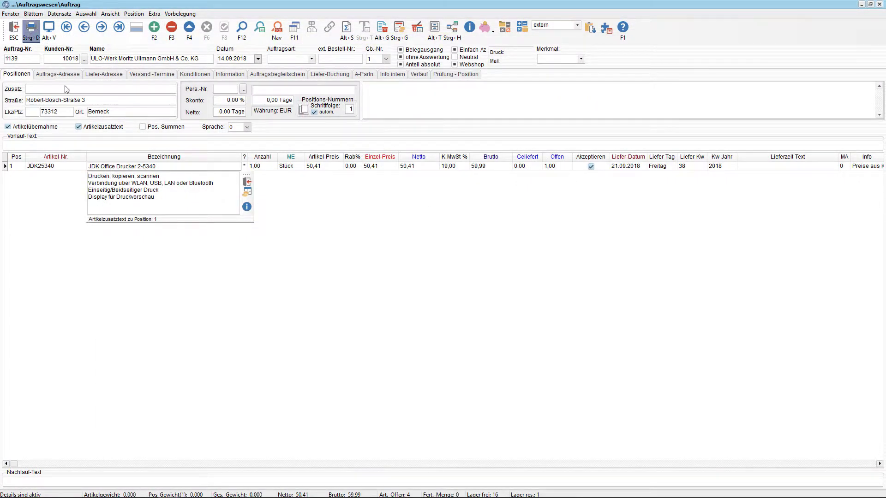
{"action": "key", "text": "ctrl+d"}
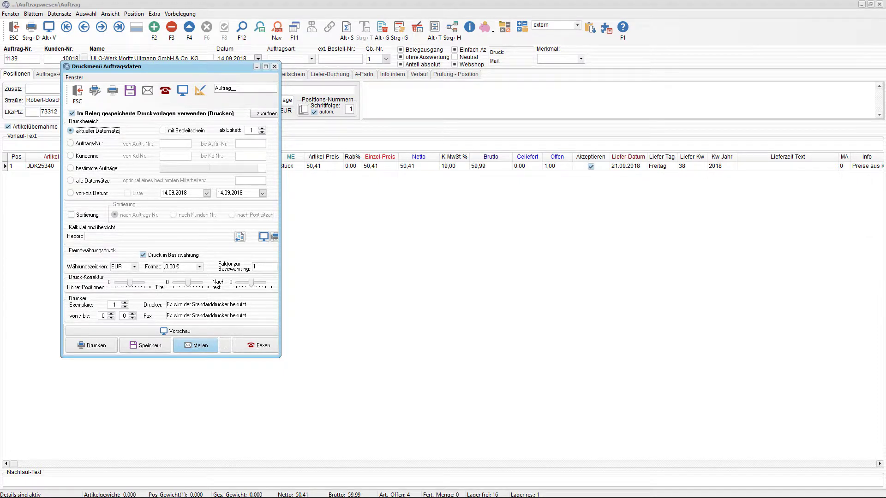
{"action": "key", "text": "Escape"}
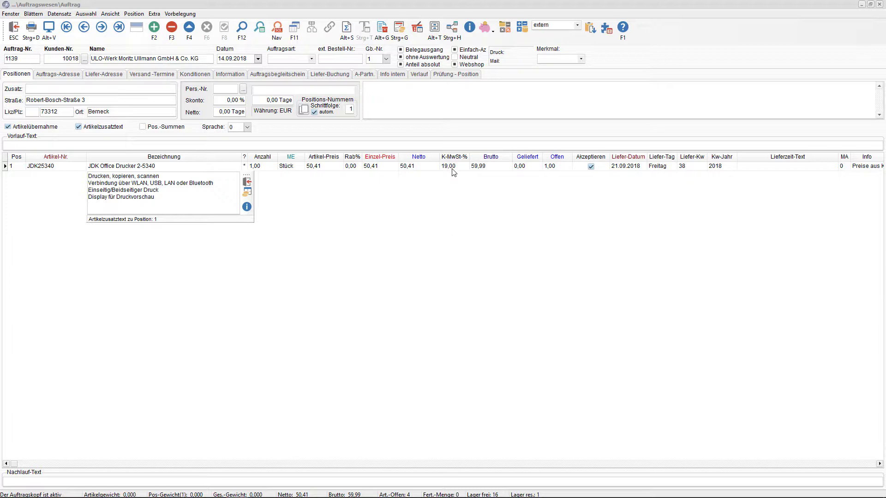
- Transfer the order to a new delivery note with the preset options, opening it for editing
{"action": "left_click", "coordinate": [382, 29]}
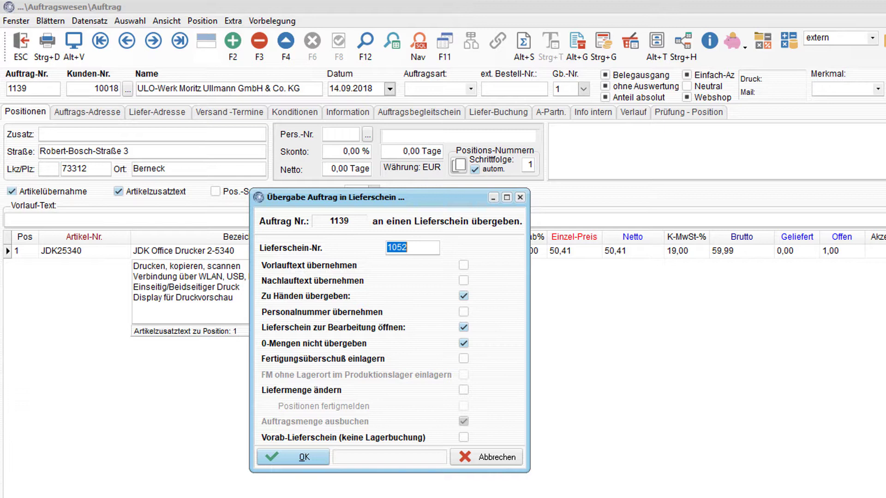
{"action": "left_click", "coordinate": [315, 461]}
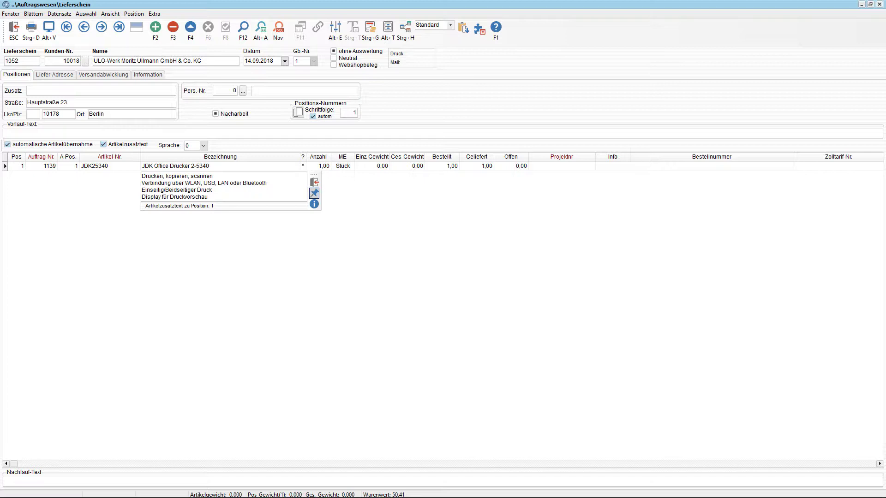
- Check the stock information for article JDK25340 and view the delivery note's shipping details
{"action": "key", "text": "ctrl+l"}
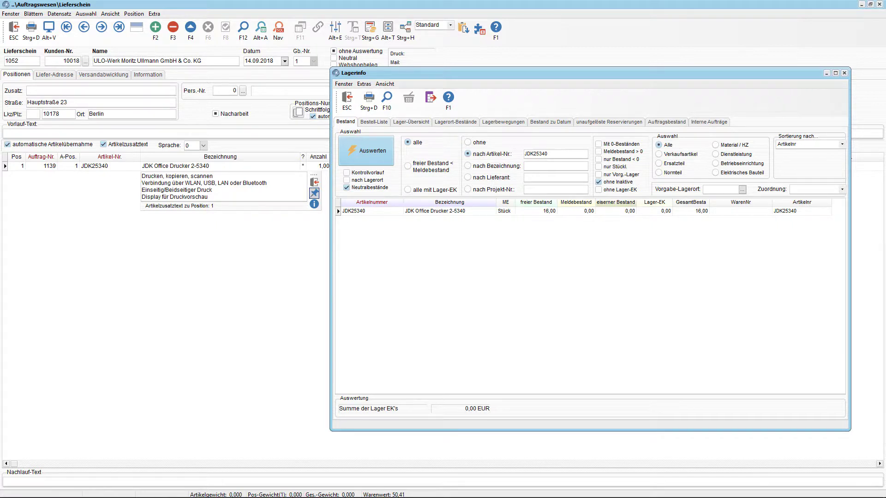
{"action": "key", "text": "Escape"}
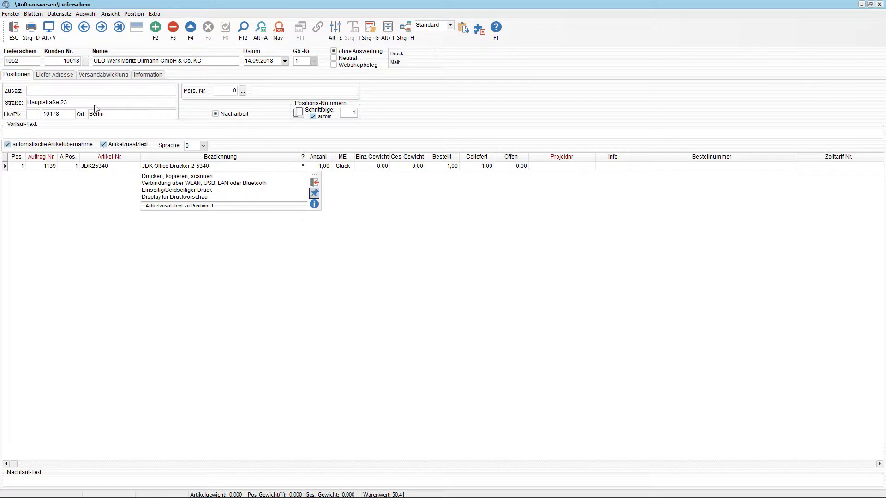
{"action": "left_click", "coordinate": [96, 78]}
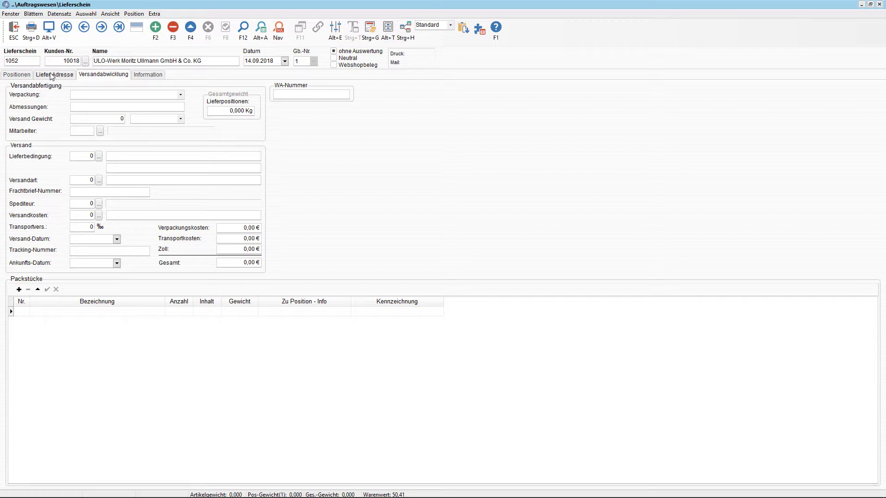
- Transfer the delivery note to a new invoice of type Rechnung with the preset options, and close the opened invoice
{"action": "left_click", "coordinate": [24, 76]}
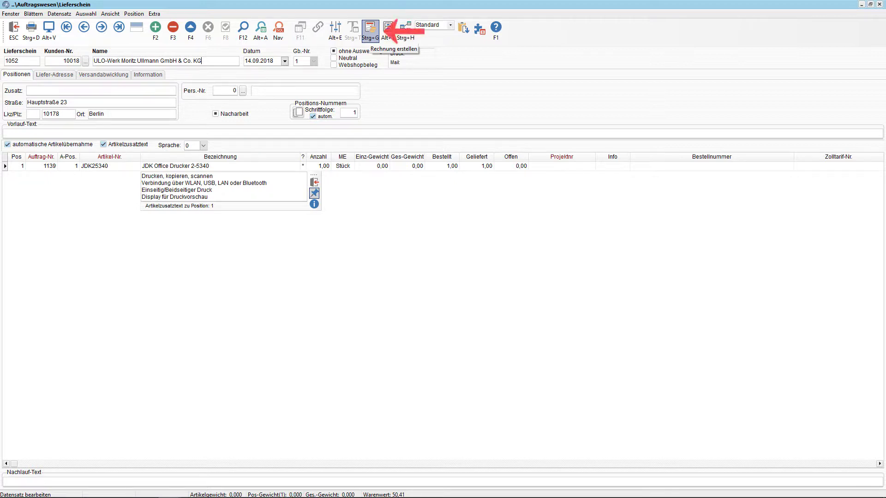
{"action": "left_click", "coordinate": [369, 33]}
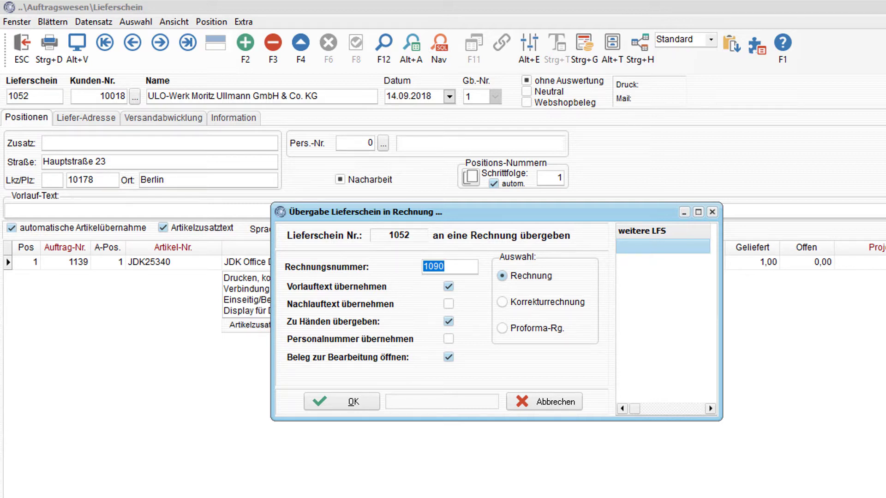
{"action": "left_click", "coordinate": [369, 399]}
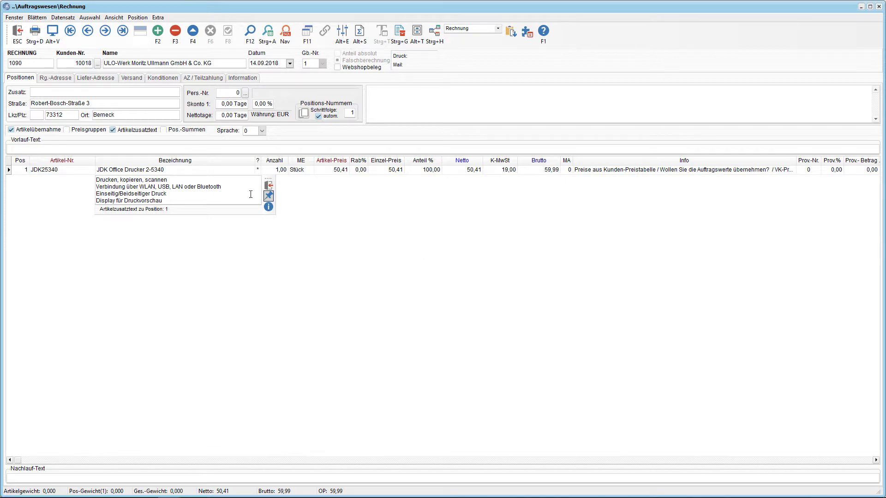
{"action": "left_click", "coordinate": [20, 32]}
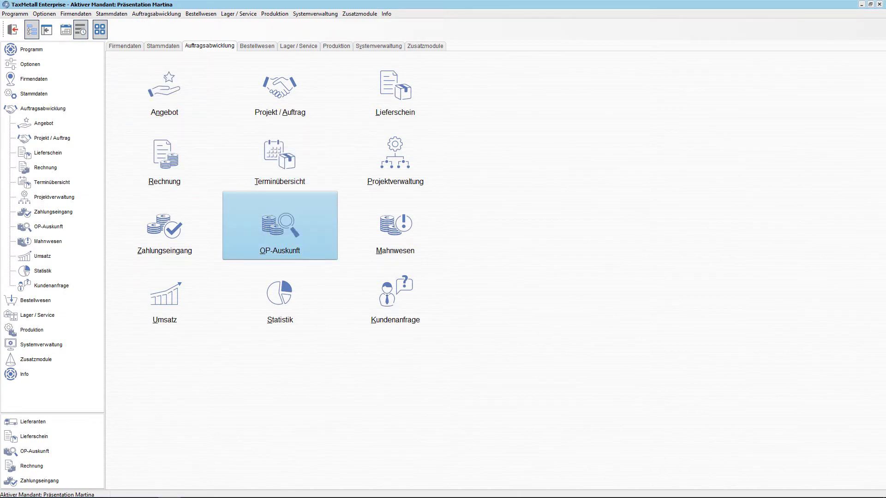
- Evaluate the open invoices of customer ULO-Werk in the open items overview (OP-Auskunft), and close the overview
{"action": "left_click", "coordinate": [267, 235]}
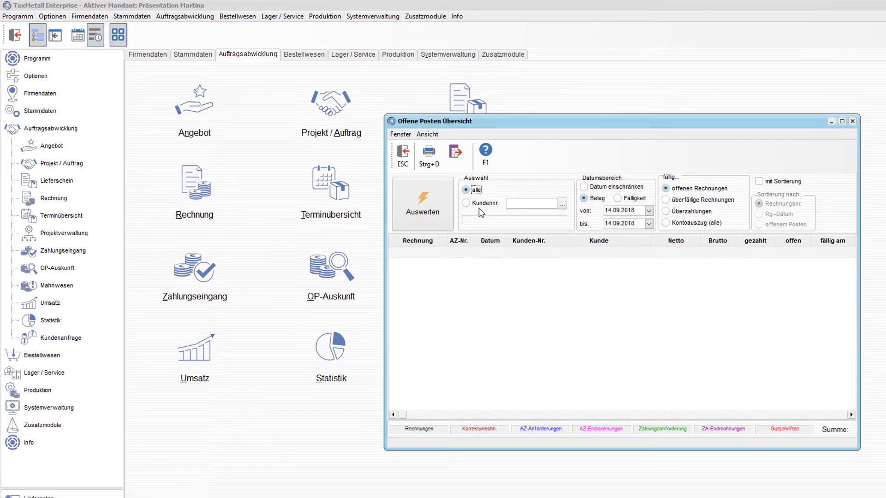
{"action": "left_click", "coordinate": [482, 203]}
{"action": "left_click", "coordinate": [562, 204]}
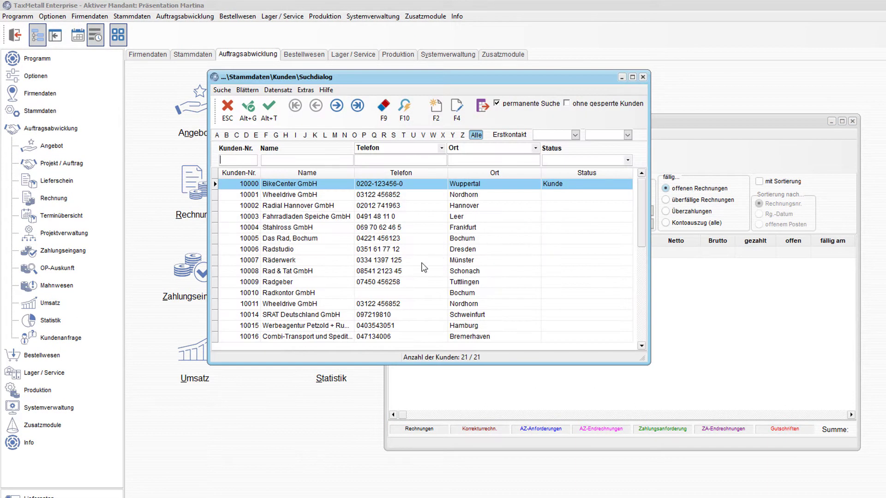
{"action": "scroll", "coordinate": [423, 268], "scroll_direction": "down", "scroll_amount": 16}
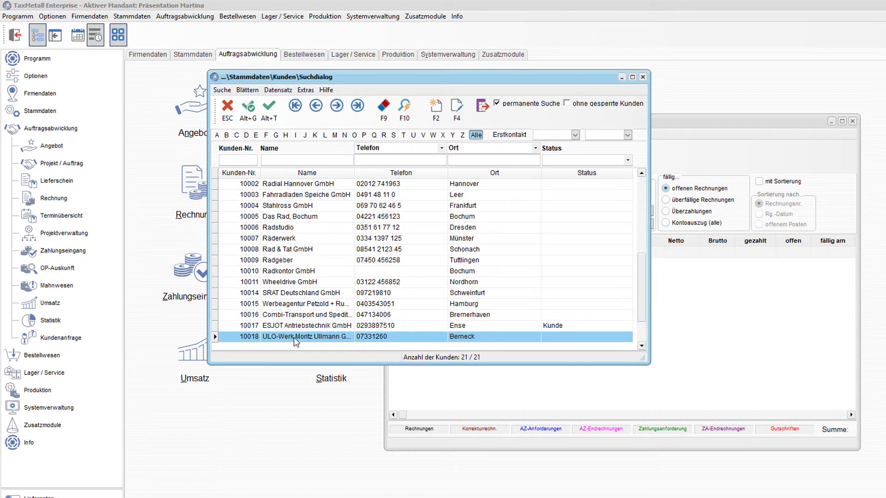
{"action": "double_click", "coordinate": [295, 342]}
{"action": "left_click", "coordinate": [437, 220]}
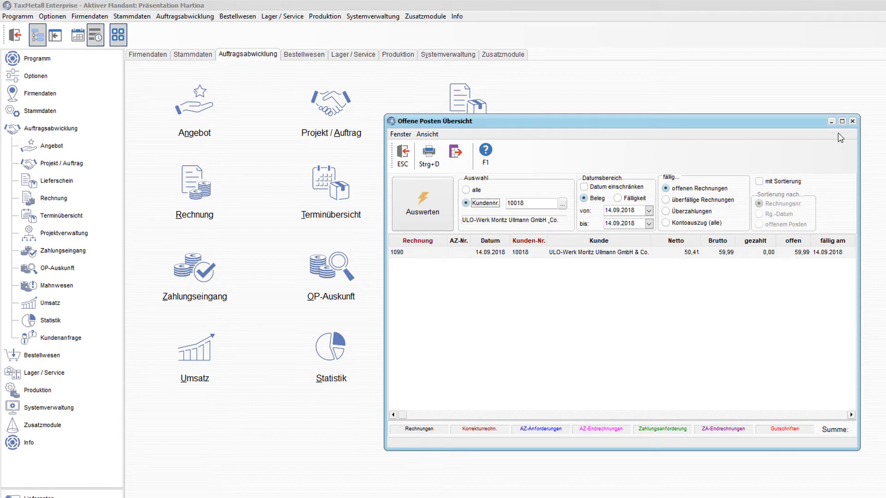
{"action": "left_click", "coordinate": [852, 121]}
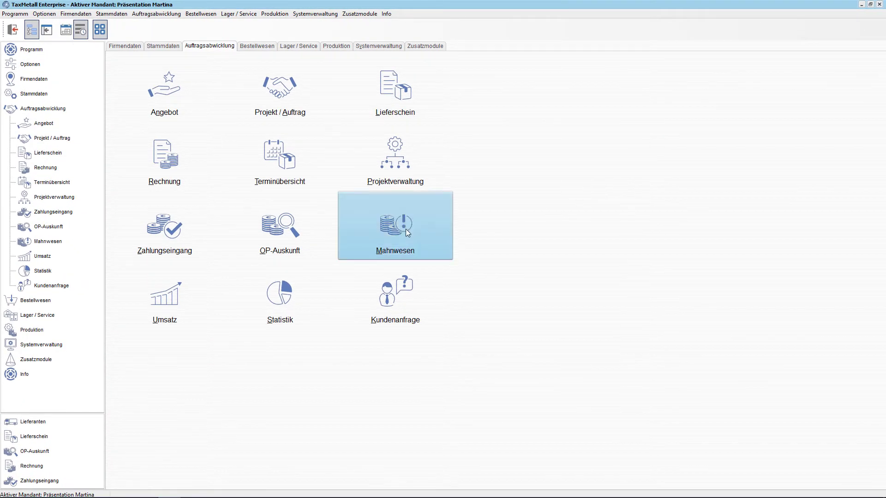
- Open the incoming payments form (Zahlungseingang) and load ULO-Werk's new invoice by searching for its document number
{"action": "left_click", "coordinate": [187, 225]}
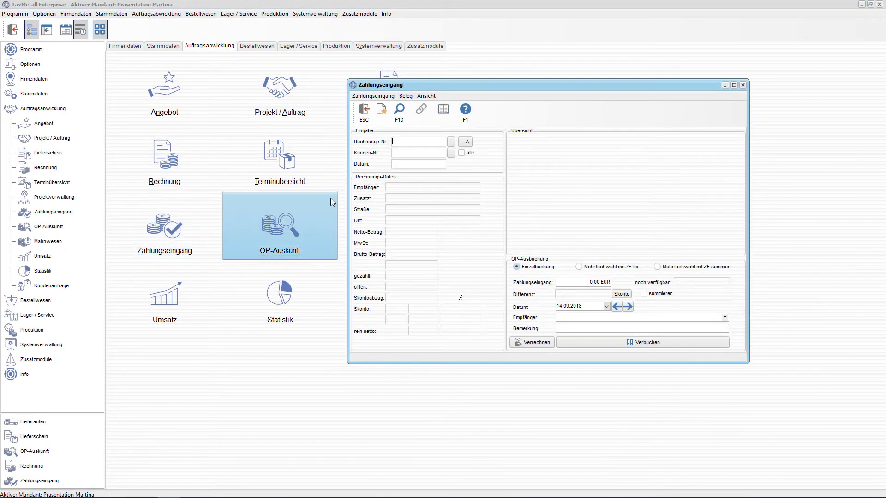
{"action": "left_click", "coordinate": [485, 130]}
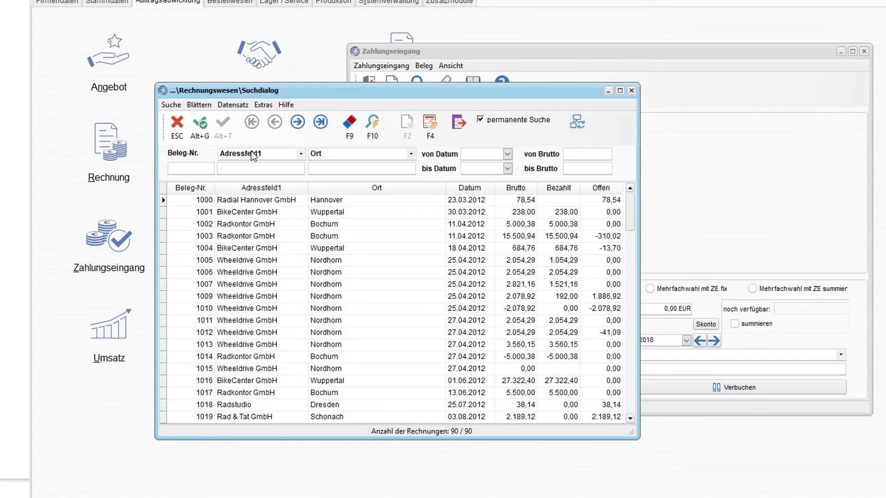
{"action": "left_click", "coordinate": [188, 165]}
{"action": "type", "text": "1090"}
{"action": "double_click", "coordinate": [228, 202]}
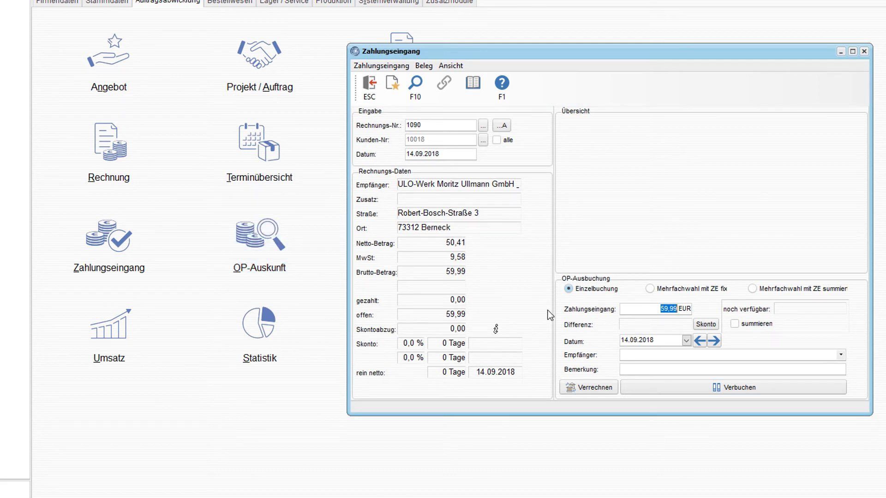
- Post the full 59,99 EUR payment as a single booking, decline another booking and close the payment form
{"action": "left_click", "coordinate": [628, 384]}
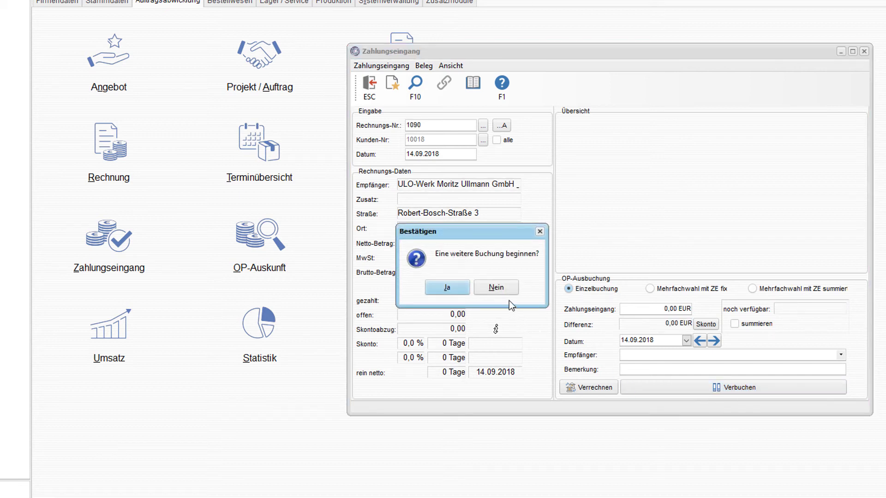
{"action": "left_click", "coordinate": [500, 292]}
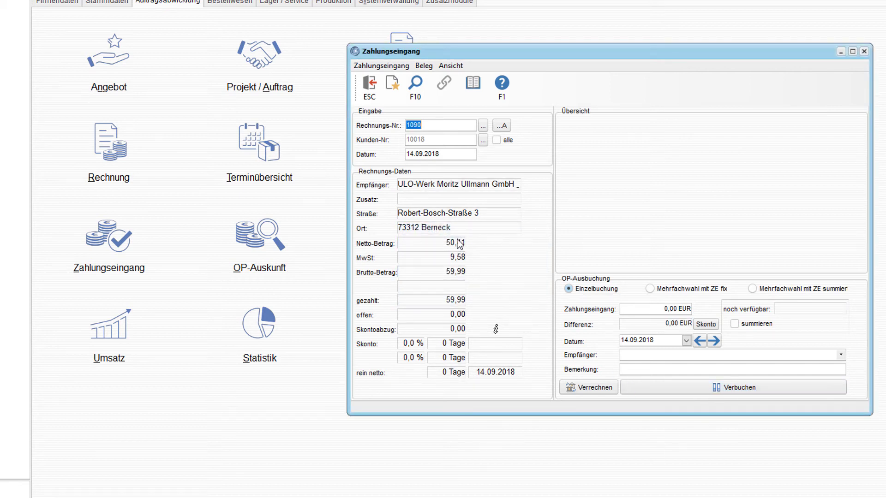
{"action": "left_click", "coordinate": [369, 85]}
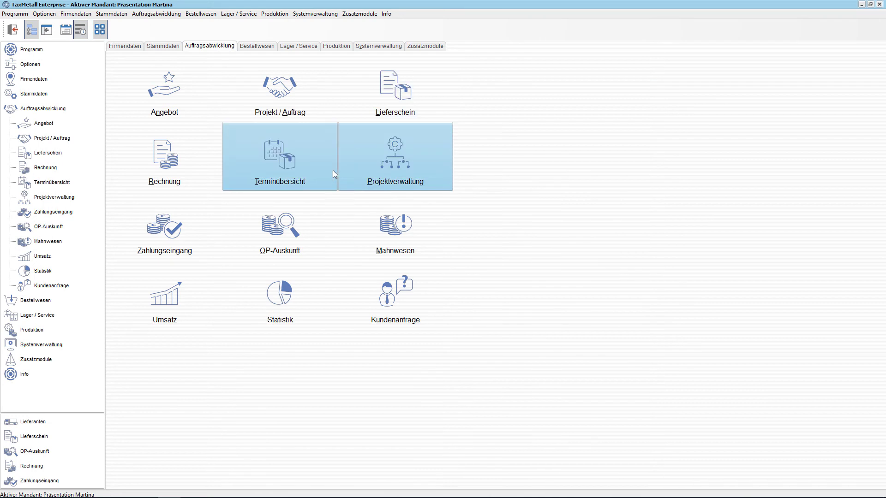
- Check customer ULO-Werk's open invoices again in the open items overview after the payment, and close the overview
{"action": "left_click", "coordinate": [296, 223]}
{"action": "left_click", "coordinate": [394, 171]}
{"action": "left_click", "coordinate": [475, 172]}
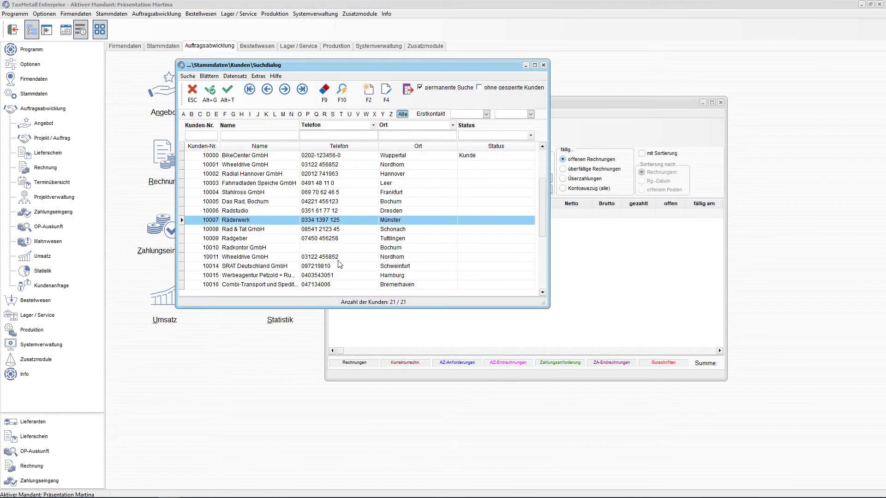
{"action": "scroll", "coordinate": [252, 258], "scroll_direction": "down", "scroll_amount": 3}
{"action": "double_click", "coordinate": [252, 288]}
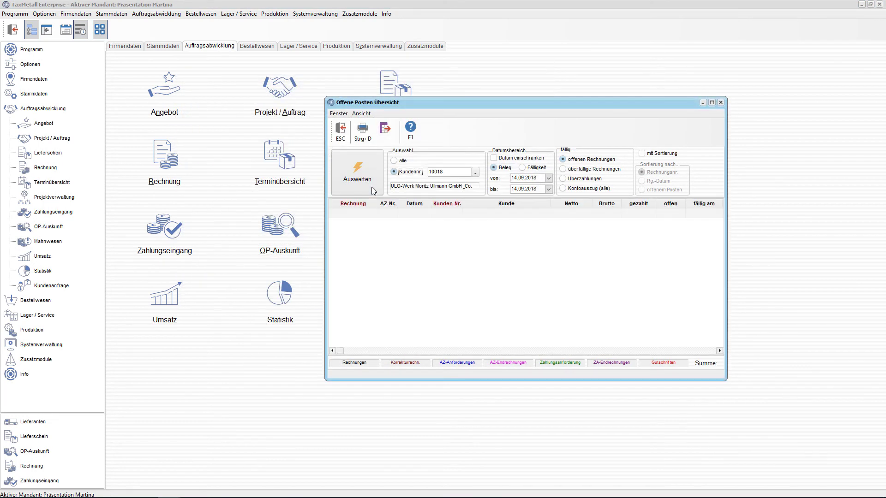
{"action": "left_click", "coordinate": [345, 143]}
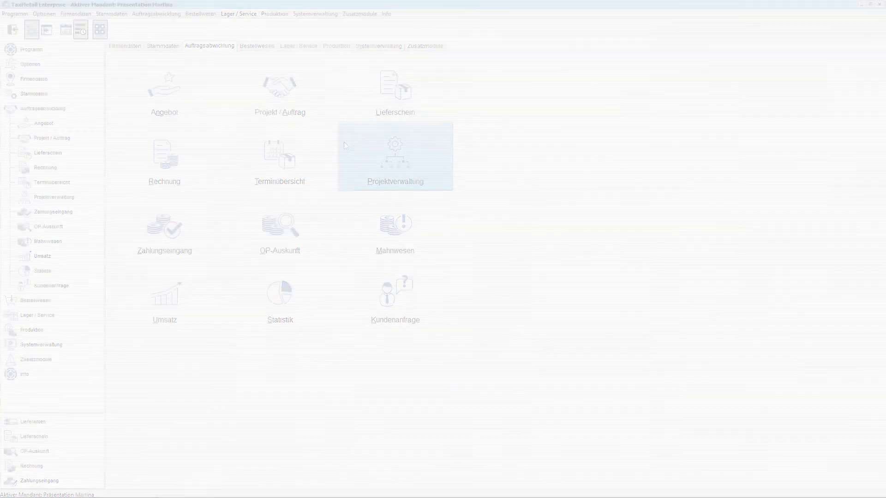